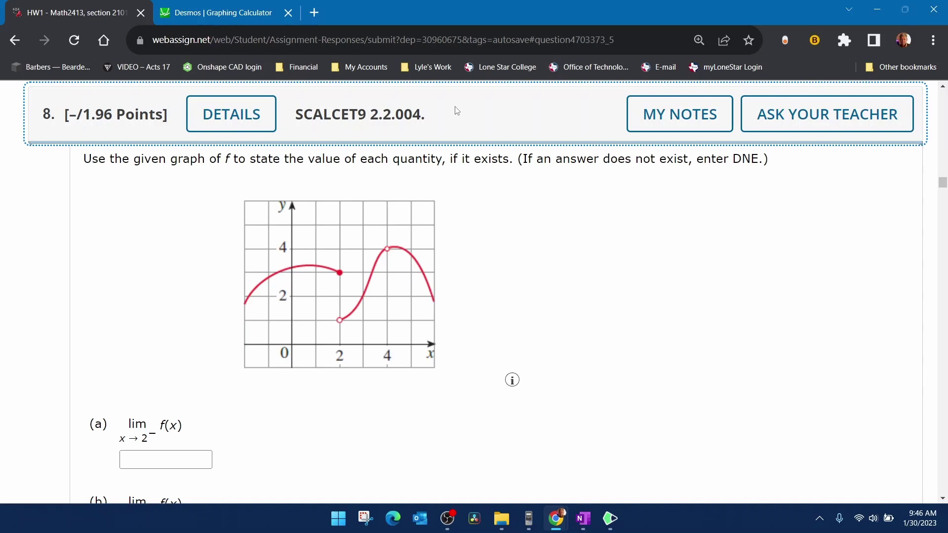
Step: Scroll down to answer parts (a)–(f) and bring the OneNote graph page alongside
scroll(456, 110, "down", 6)
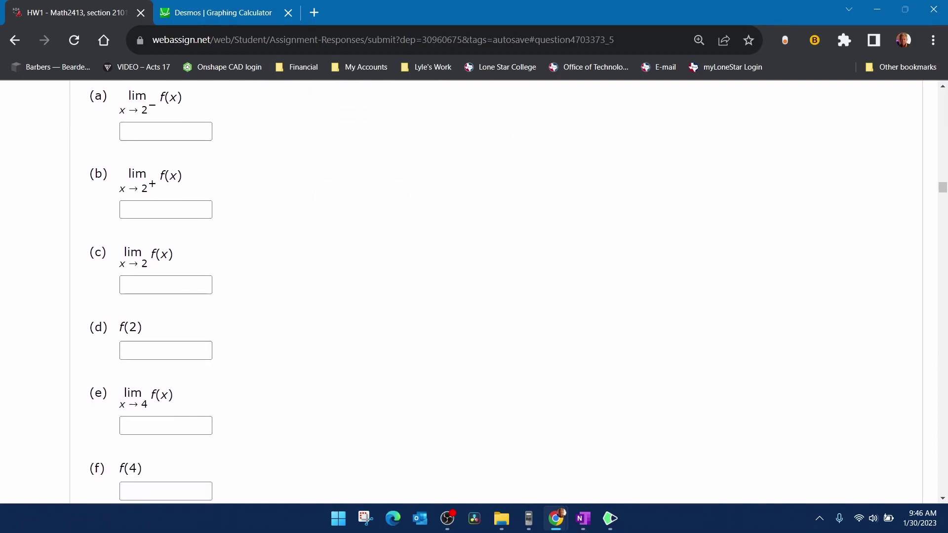
key("alt+Tab")
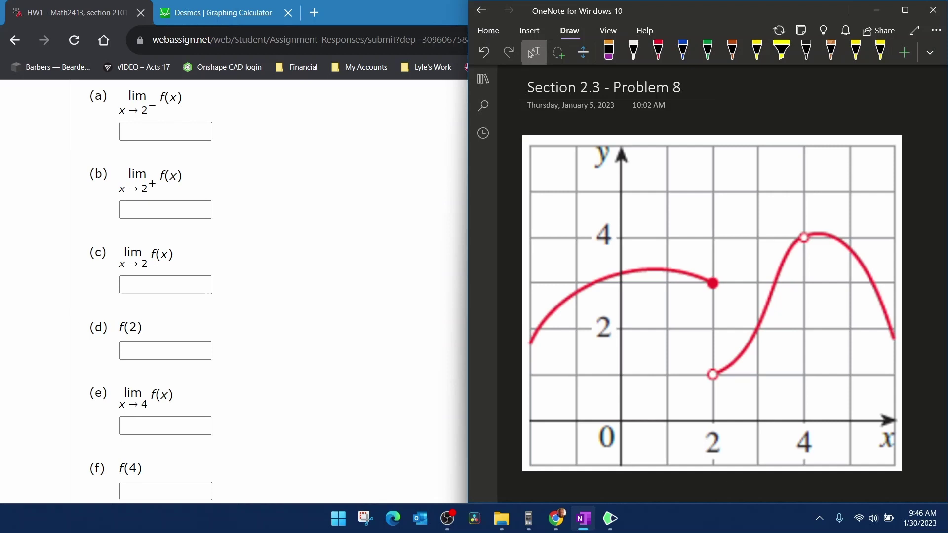
Step: Zoom the browser in, pick the Dark Blue pen, and circle x = 2 with an arrow
key("ctrl+plus")
key("ctrl+plus")
key("ctrl+plus")
key("ctrl+plus")
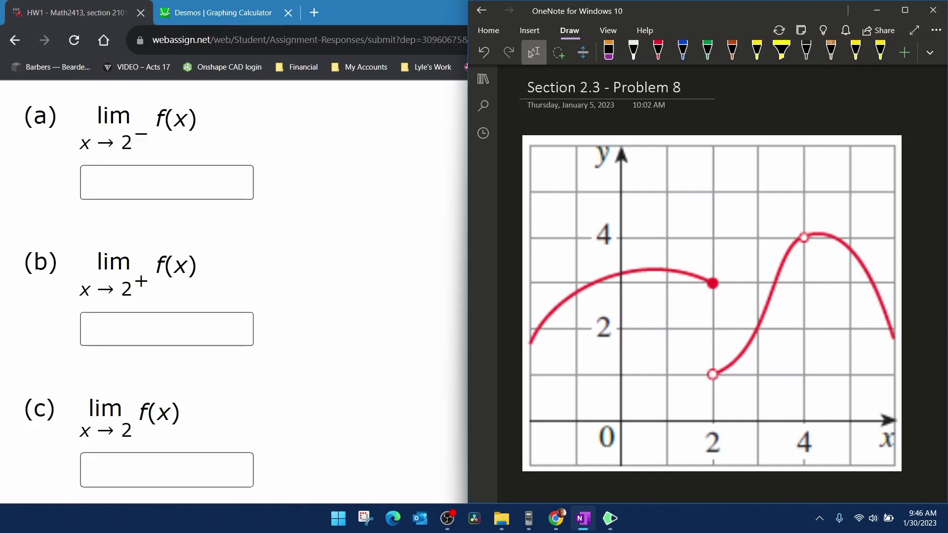
left_click(684, 51)
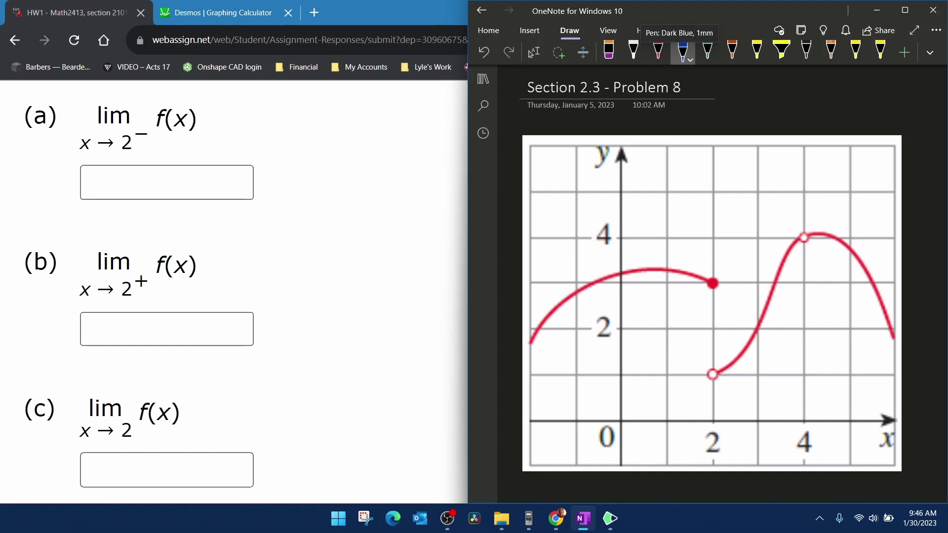
mouse_move(699, 434)
left_mouse_down()
mouse_move(695, 441)
mouse_move(719, 453)
mouse_move(725, 428)
mouse_move(696, 435)
left_mouse_up()
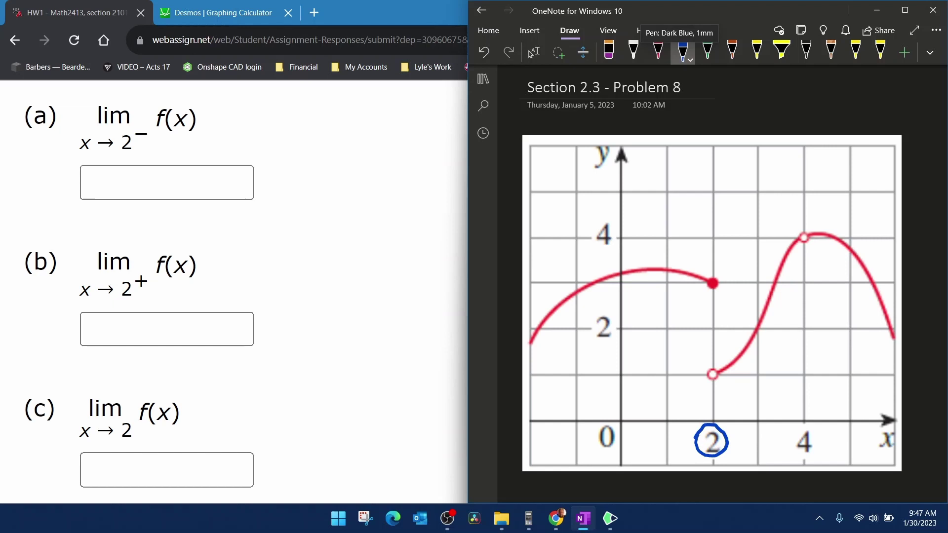
left_click_drag(631, 440, 671, 440)
mouse_move(662, 433)
left_mouse_down()
mouse_move(672, 440)
mouse_move(663, 446)
left_mouse_up()
Step: Trace the left branch to the filled dot at x = 2 and label it 3
left_click_drag(639, 258, 655, 282)
left_click_drag(654, 256, 636, 286)
key("ctrl+z")
key("ctrl+z")
mouse_move(628, 272)
left_mouse_down()
mouse_move(657, 267)
mouse_move(703, 282)
left_mouse_up()
mouse_move(717, 274)
left_mouse_down()
mouse_move(709, 276)
mouse_move(716, 292)
mouse_move(716, 275)
left_mouse_up()
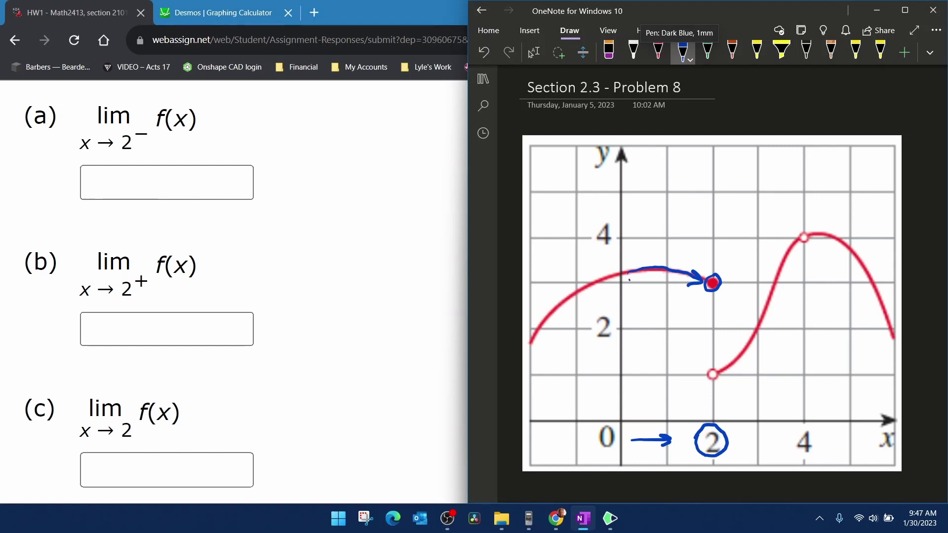
left_click_drag(630, 278, 630, 294)
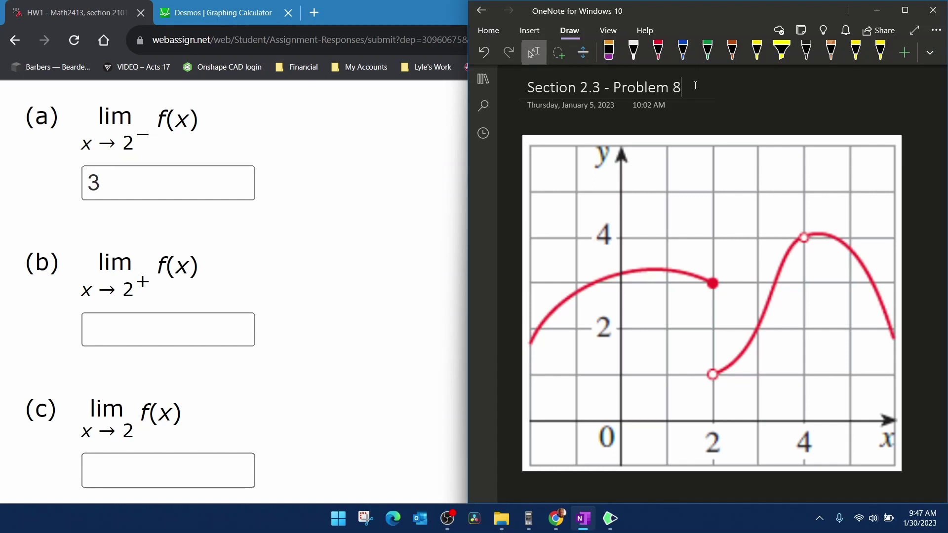
Step: Circle x = 2, trace the right branch into the open circle, and line across to circle 1
left_click(683, 49)
mouse_move(706, 428)
left_mouse_down()
mouse_move(699, 456)
mouse_move(726, 434)
mouse_move(718, 428)
mouse_move(784, 443)
mouse_move(753, 450)
mouse_move(760, 456)
left_mouse_up()
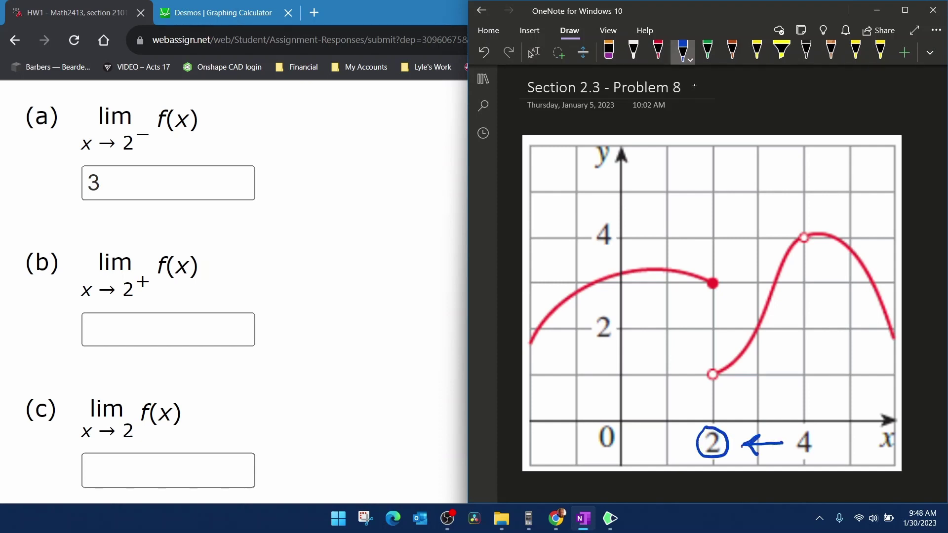
mouse_move(750, 305)
left_mouse_down()
mouse_move(778, 334)
mouse_move(742, 329)
left_mouse_up()
key("ctrl+z")
key("ctrl+z")
left_click_drag(766, 306, 724, 371)
mouse_move(730, 360)
left_mouse_down()
mouse_move(724, 371)
mouse_move(738, 372)
left_mouse_up()
mouse_move(707, 377)
left_mouse_down()
mouse_move(604, 371)
mouse_move(606, 386)
left_mouse_up()
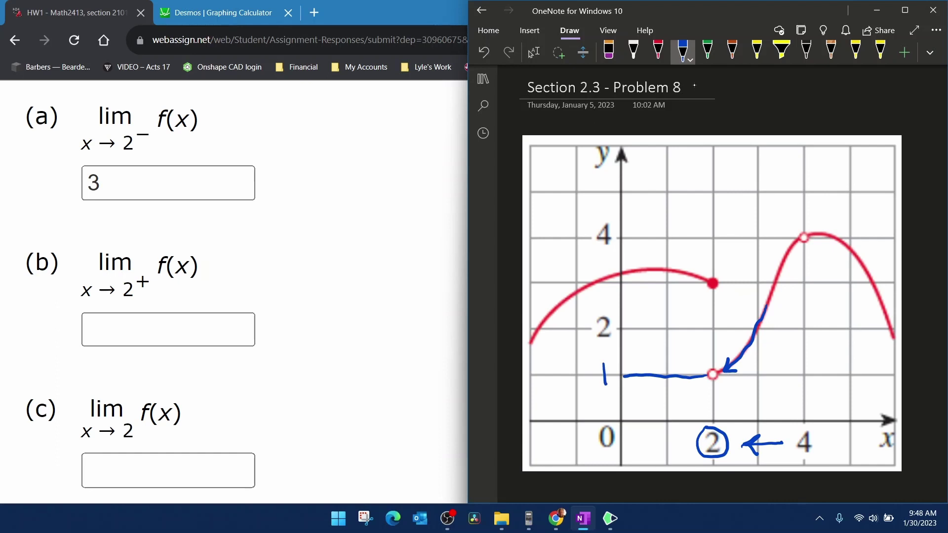
left_click_drag(605, 359, 608, 361)
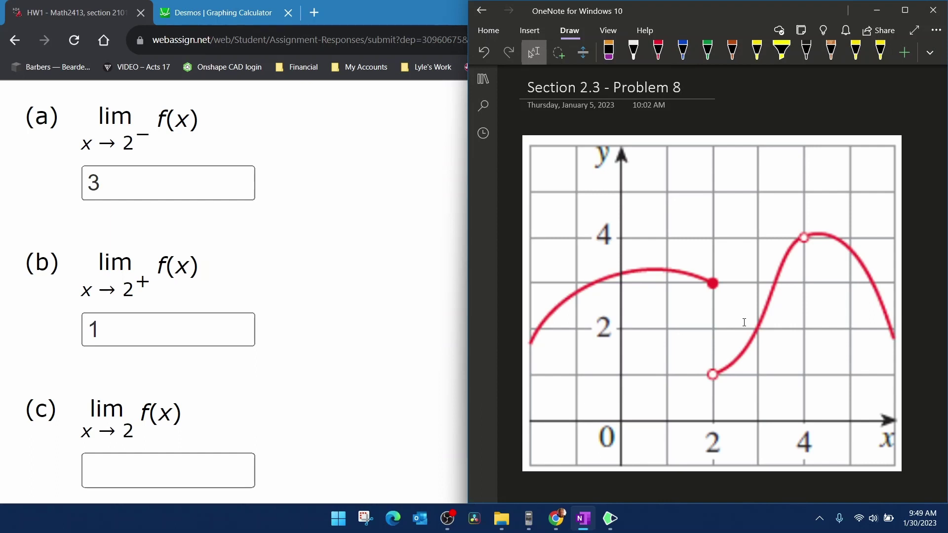
Step: Draw arrows into the filled dot and open circle at x = 2 with a question mark between
left_click(683, 50)
mouse_move(699, 267)
left_mouse_down()
mouse_move(704, 275)
mouse_move(687, 281)
left_mouse_up()
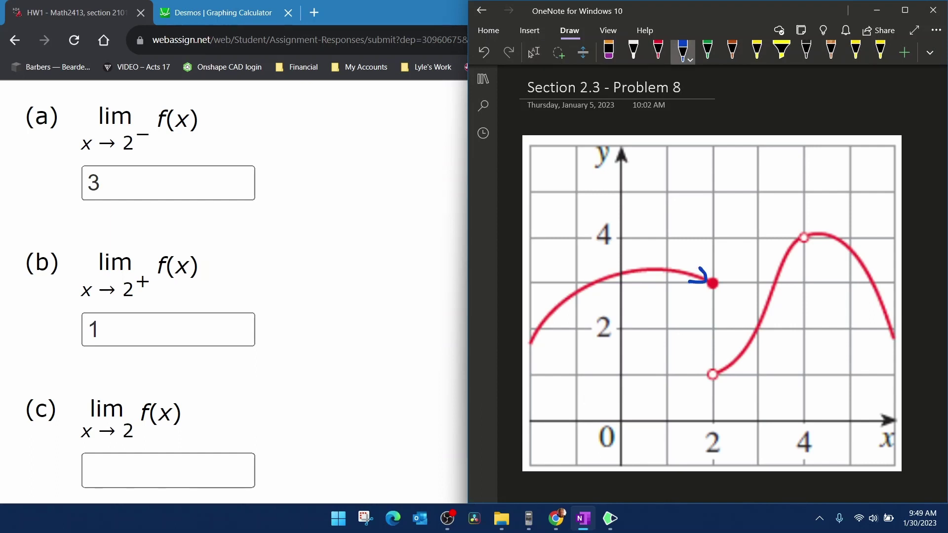
mouse_move(730, 360)
left_mouse_down()
mouse_move(720, 371)
mouse_move(733, 376)
left_mouse_up()
left_click_drag(702, 313, 712, 337)
left_click(717, 348)
Step: Label the one-sided values 3 and 1, circle x = 2, and enter DNE
left_click_drag(632, 278, 634, 295)
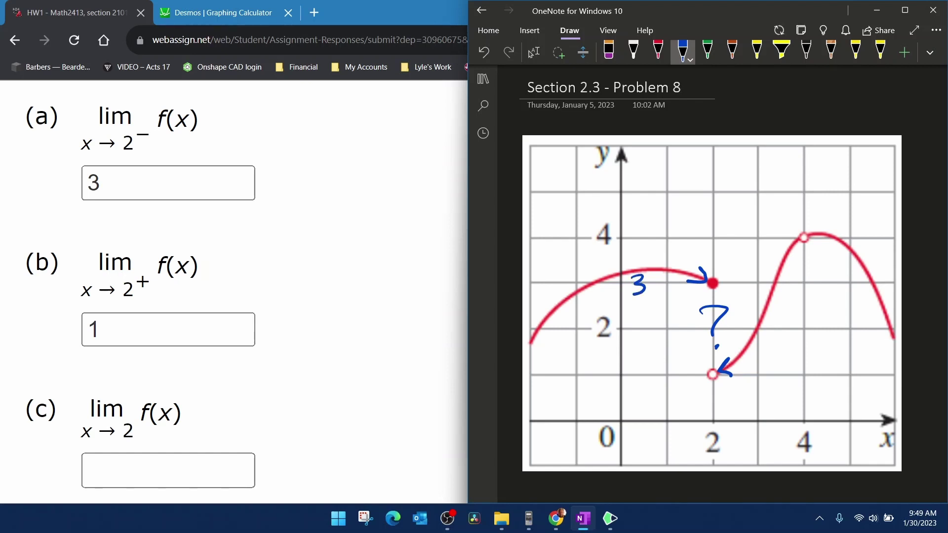
left_click_drag(630, 367, 634, 386)
mouse_move(716, 423)
left_mouse_down()
mouse_move(725, 460)
mouse_move(708, 423)
left_mouse_up()
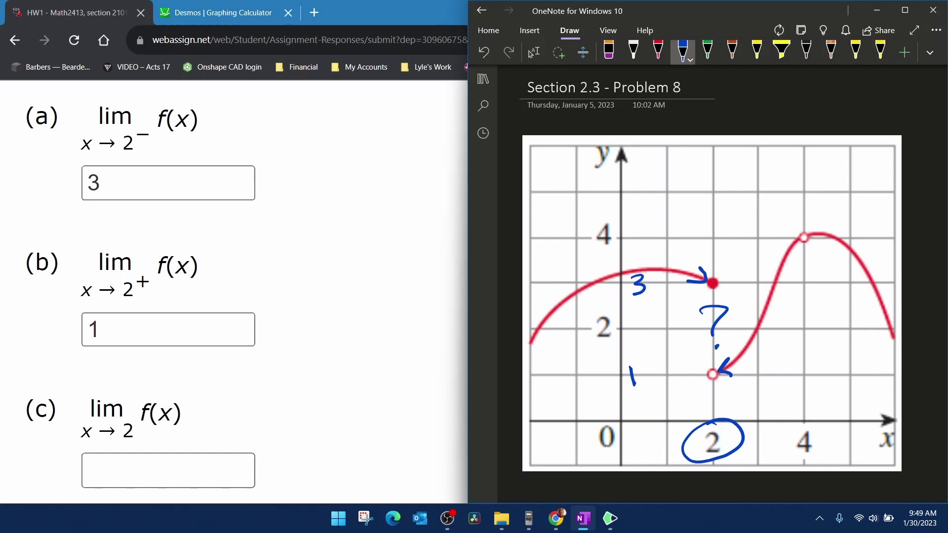
type("DNE")
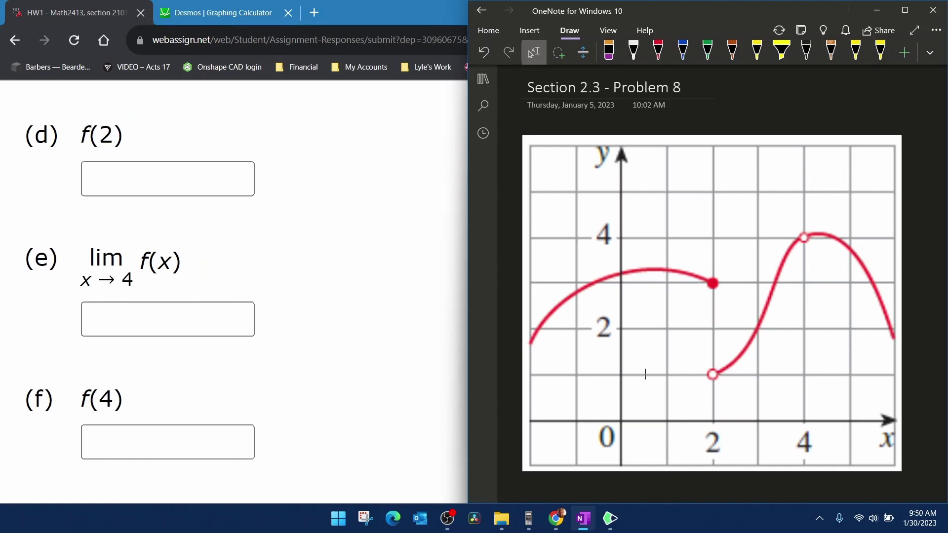
Step: Handwrite f(2) above the graph with the Dark Blue pen
left_click(683, 50)
mouse_move(662, 174)
left_mouse_down()
mouse_move(646, 232)
mouse_move(663, 207)
mouse_move(670, 229)
left_mouse_up()
left_click_drag(681, 203, 697, 224)
left_click_drag(697, 189, 702, 227)
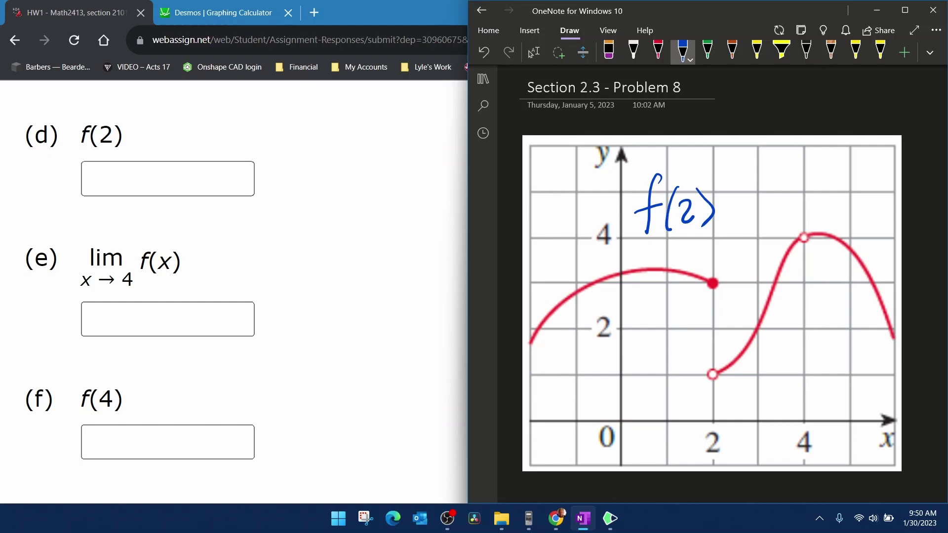
Step: Box x = 2, arrow up to the filled dot and across to 3, and write = 3
mouse_move(697, 426)
left_mouse_down()
mouse_move(700, 453)
mouse_move(732, 442)
mouse_move(697, 425)
mouse_move(717, 394)
mouse_move(708, 380)
mouse_move(715, 370)
left_mouse_up()
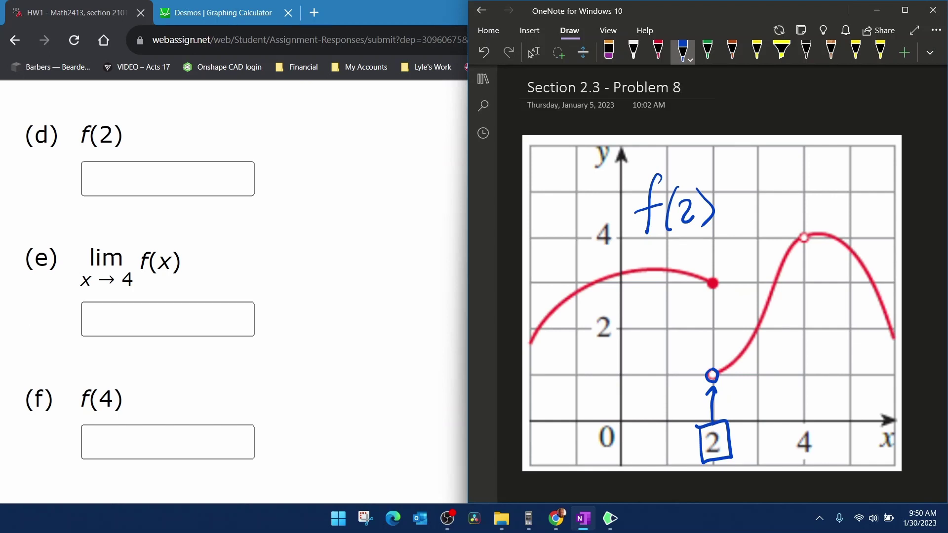
left_click_drag(714, 380, 712, 298)
mouse_move(706, 307)
left_mouse_down()
mouse_move(718, 307)
mouse_move(636, 284)
left_mouse_up()
mouse_move(648, 277)
left_mouse_down()
mouse_move(636, 284)
mouse_move(651, 291)
mouse_move(607, 295)
left_mouse_up()
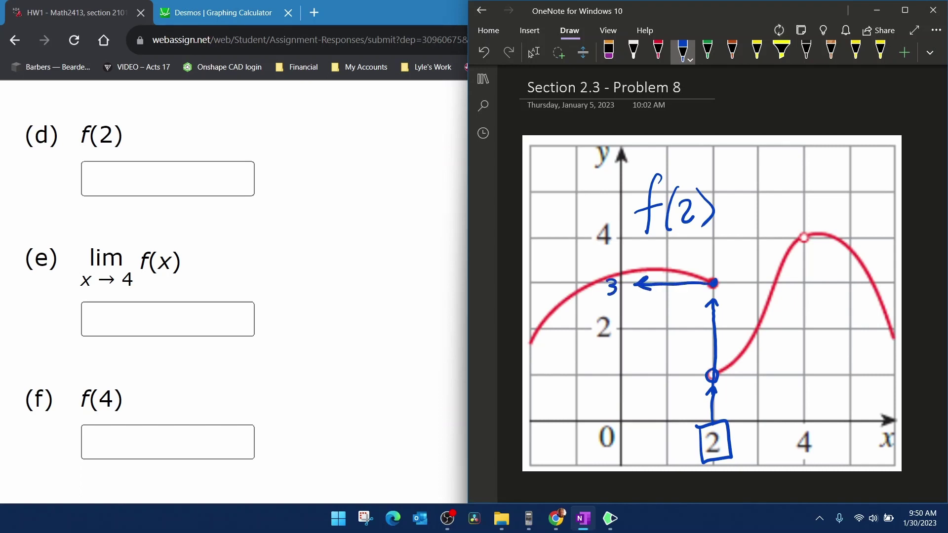
mouse_move(727, 197)
left_mouse_down()
mouse_move(760, 198)
mouse_move(755, 212)
left_mouse_up()
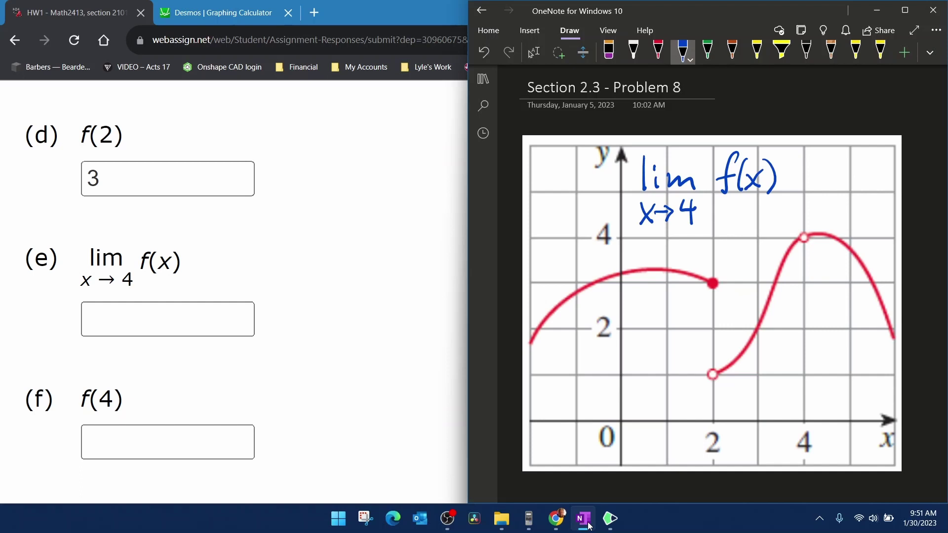
Step: Box 4 on both axes and draw arrows along both sides of the curve into the open circle at x = 4
mouse_move(790, 447)
left_mouse_down()
mouse_move(829, 457)
mouse_move(793, 426)
mouse_move(790, 453)
left_mouse_up()
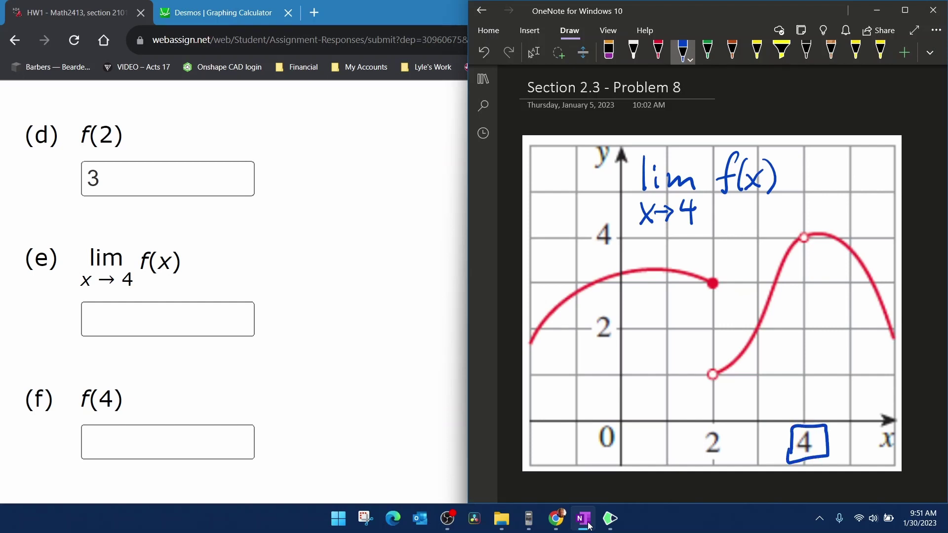
left_click_drag(779, 255, 793, 263)
mouse_move(832, 227)
left_mouse_down()
mouse_move(821, 235)
mouse_move(834, 246)
left_mouse_up()
mouse_move(782, 269)
left_mouse_down()
mouse_move(790, 253)
mouse_move(779, 280)
mouse_move(792, 242)
left_mouse_up()
left_click_drag(792, 242, 797, 264)
mouse_move(594, 221)
left_mouse_down()
mouse_move(620, 248)
mouse_move(594, 219)
left_mouse_up()
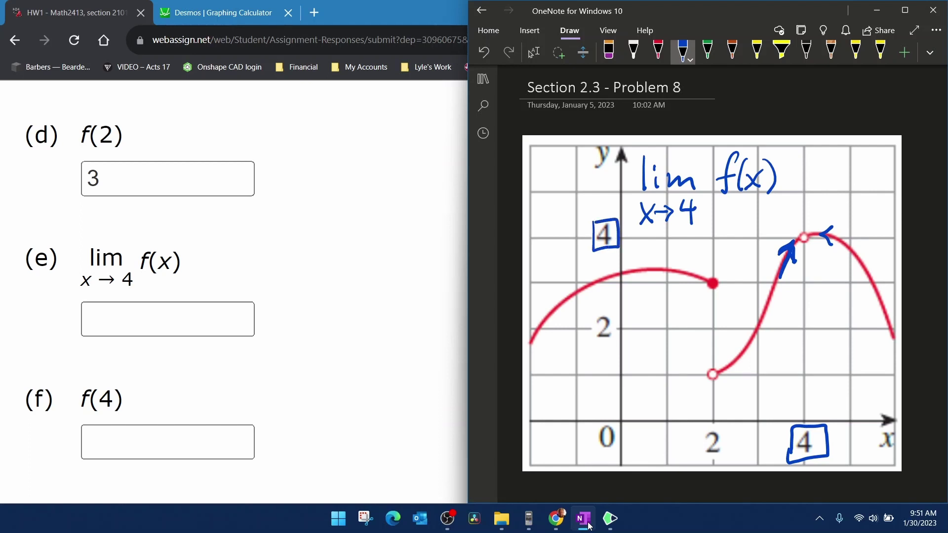
left_click_drag(836, 227, 828, 232)
mouse_move(865, 265)
left_mouse_down()
mouse_move(828, 232)
mouse_move(804, 233)
left_mouse_up()
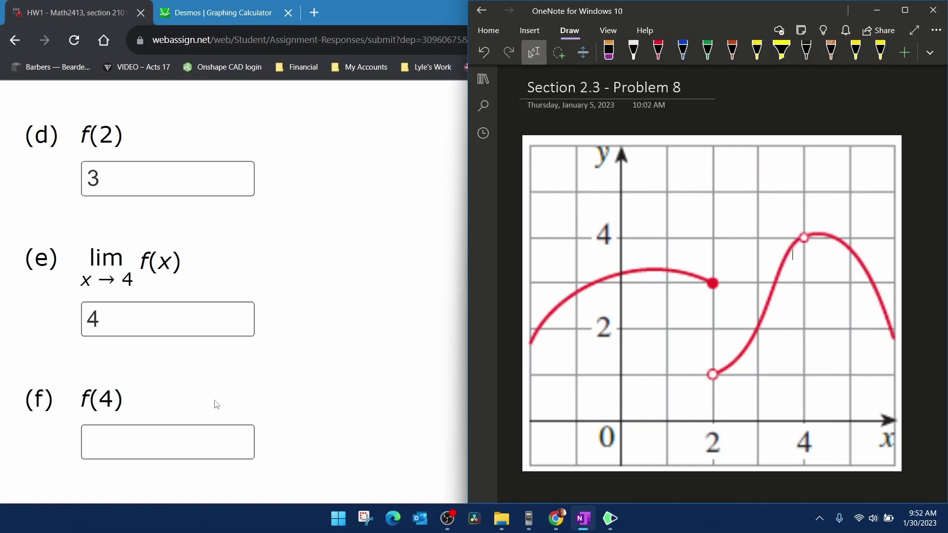
Step: Handwrite f(4) above the graph with the Dark Blue pen
left_click(683, 50)
mouse_move(656, 191)
left_mouse_down()
mouse_move(642, 241)
mouse_move(664, 218)
left_mouse_up()
mouse_move(680, 195)
left_mouse_down()
mouse_move(673, 234)
mouse_move(704, 213)
mouse_move(697, 232)
left_mouse_up()
left_click_drag(707, 192, 710, 235)
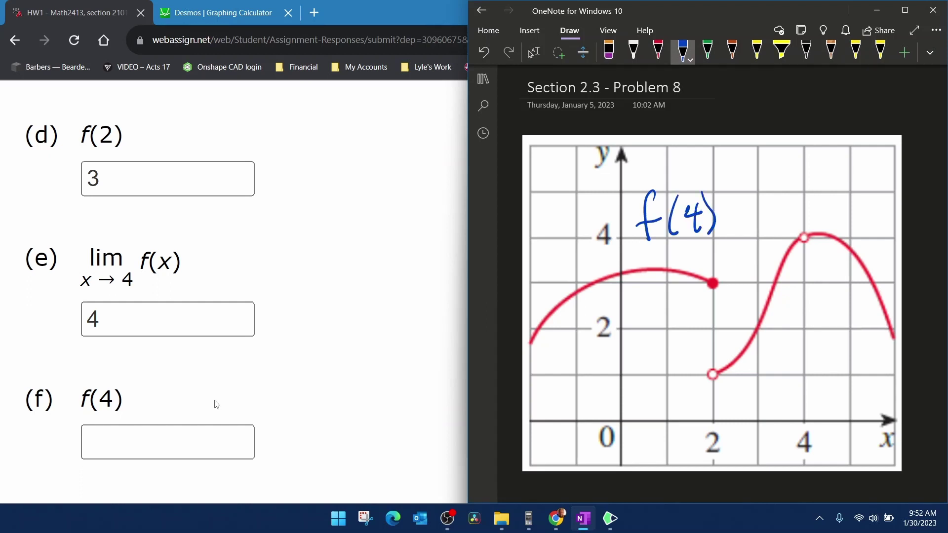
Step: Arrow up from x = 4, circle the open point, and enter DNE
mouse_move(790, 429)
left_mouse_down()
mouse_move(787, 462)
mouse_move(827, 430)
mouse_move(791, 428)
mouse_move(802, 259)
mouse_move(814, 269)
left_mouse_up()
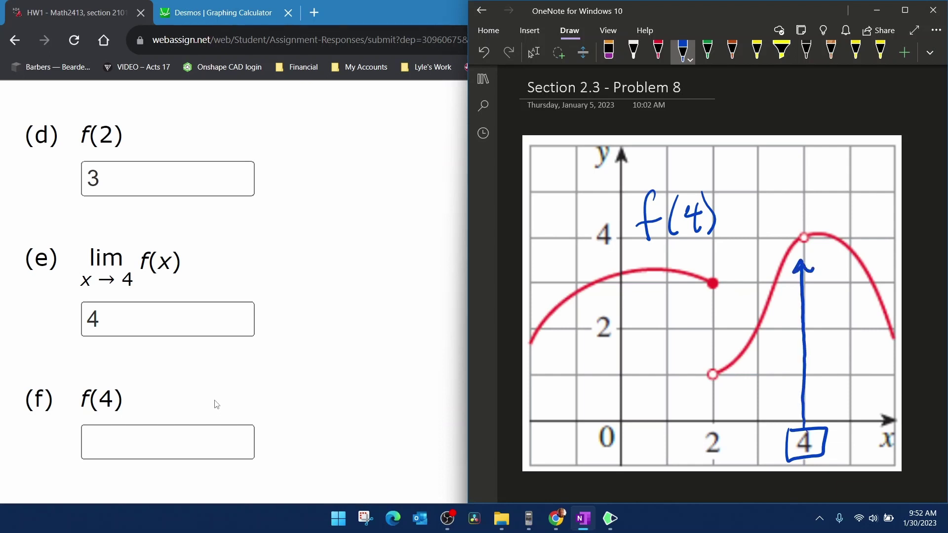
mouse_move(804, 233)
left_mouse_down()
mouse_move(803, 246)
mouse_move(804, 159)
mouse_move(819, 171)
left_mouse_up()
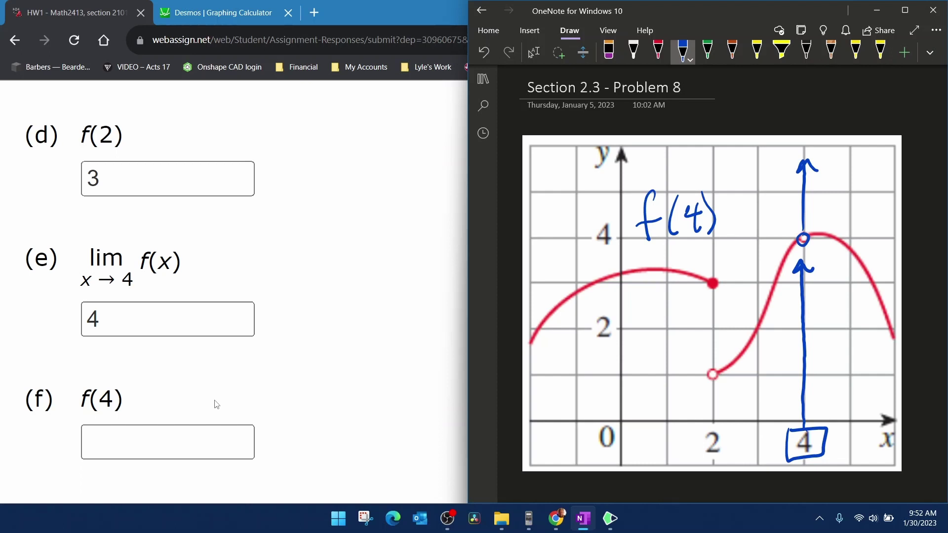
type("DNE")
Step: Maximize Chrome, submit all six answers, then snap the browser back beside OneNote
key("super+Up")
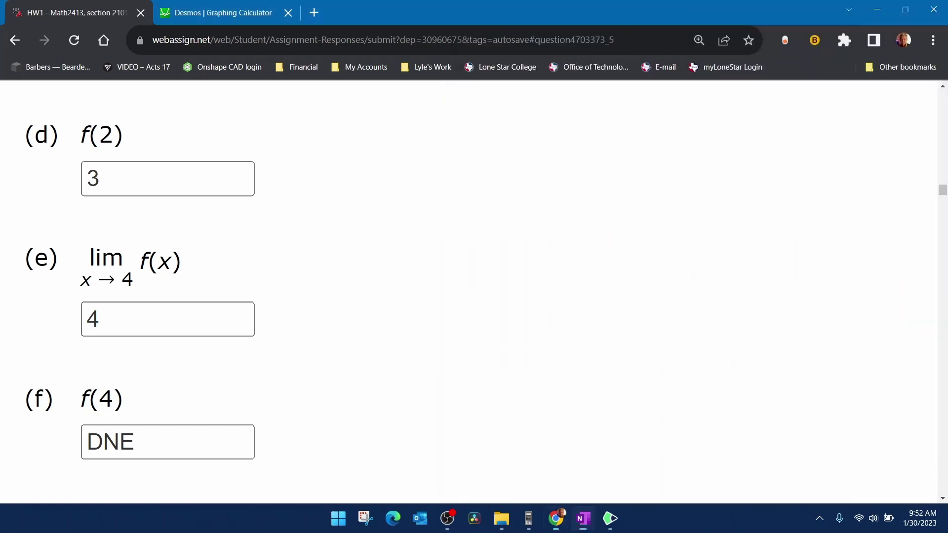
scroll(192, 383, "down", 4)
scroll(469, 294, "down", 3)
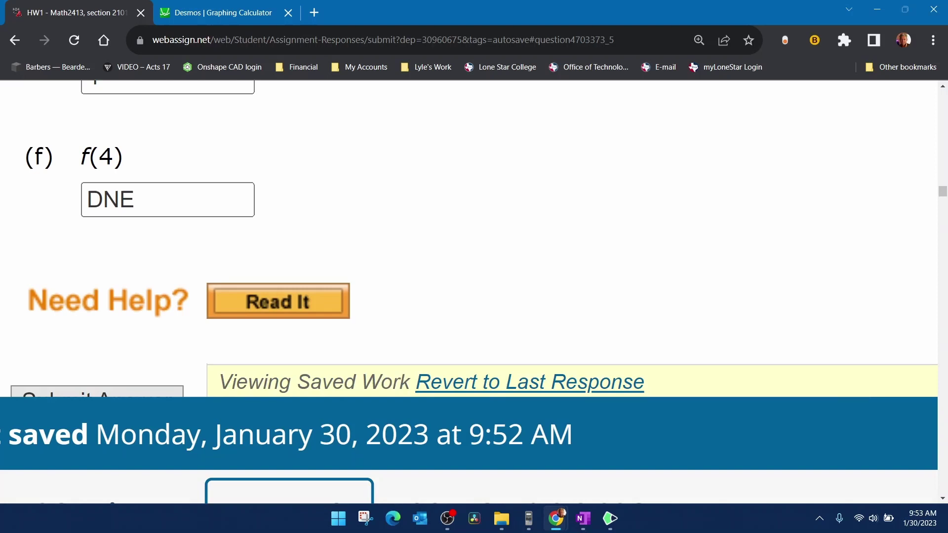
left_click(97, 335)
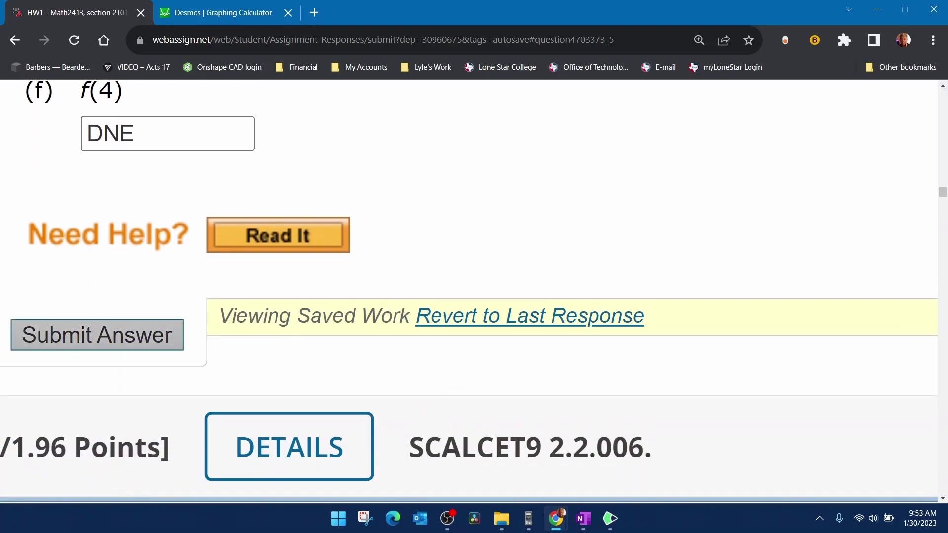
key("super+Left")
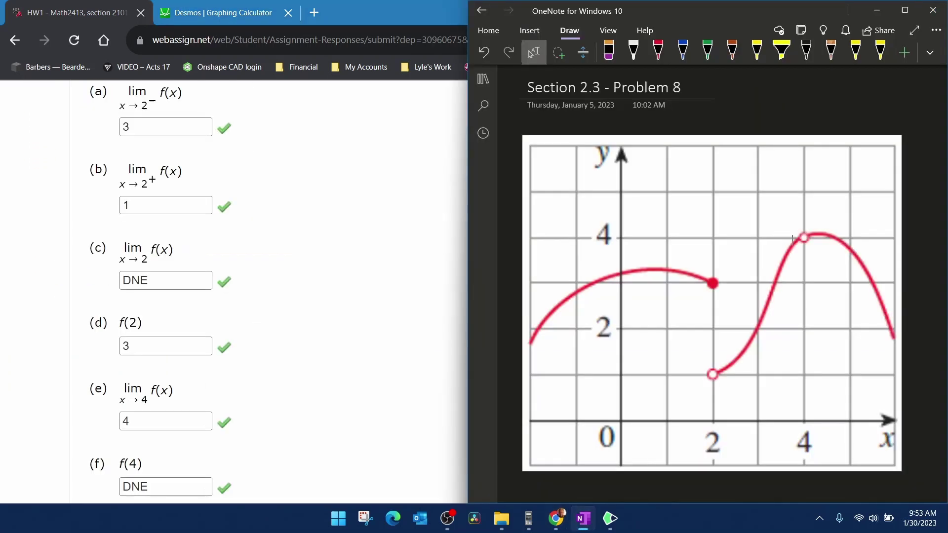